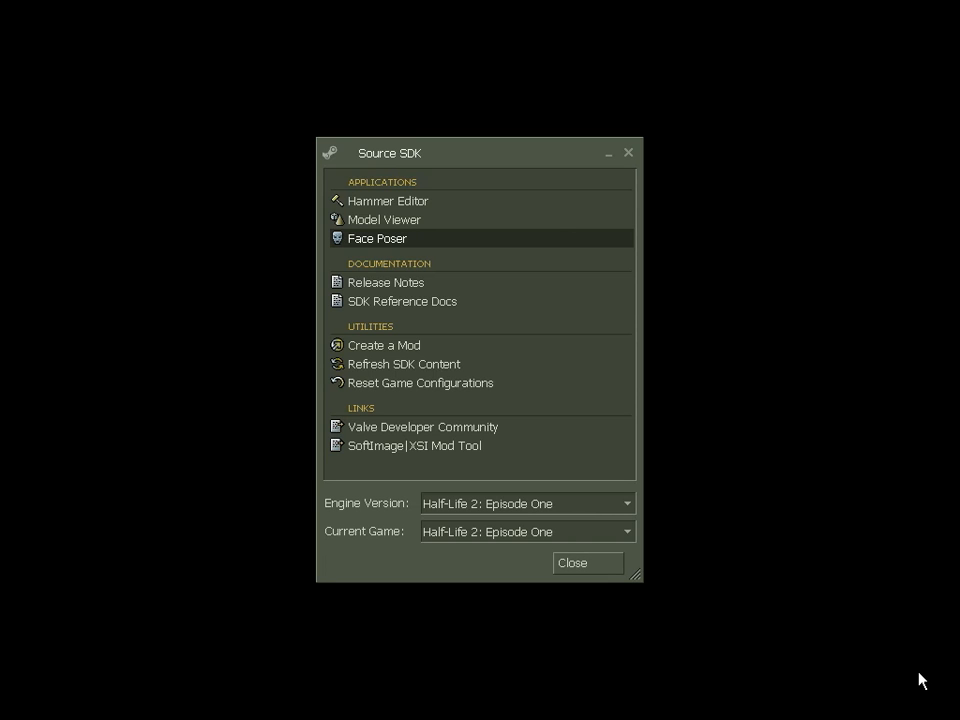
Step: Launch Face Poser and create a new choreography scene file named speechsample in the scenes folder
double_click(556, 239)
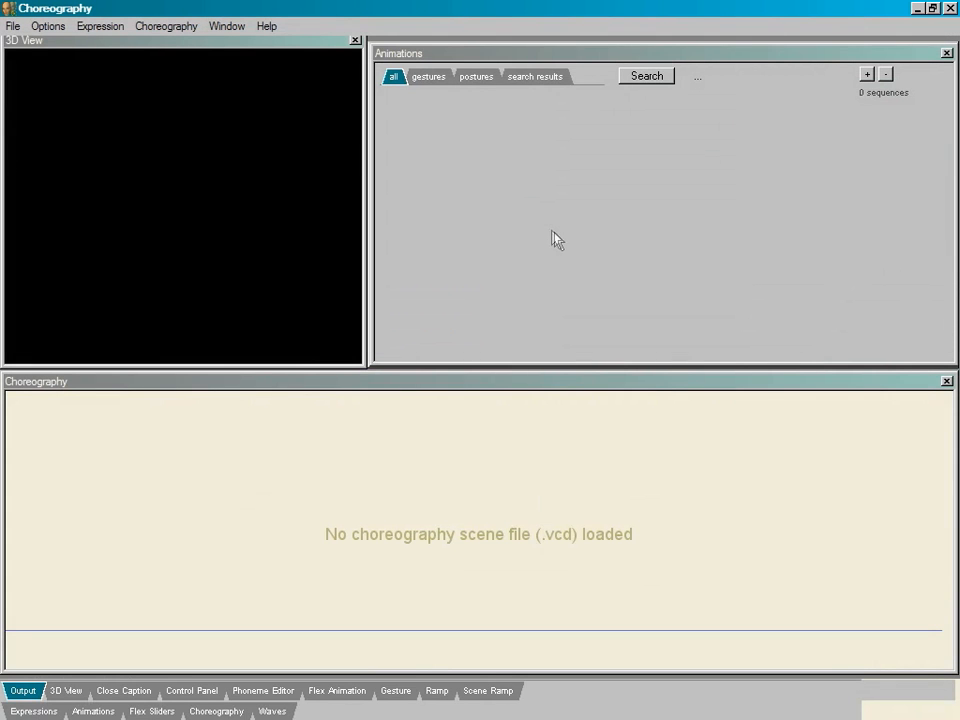
left_click(188, 28)
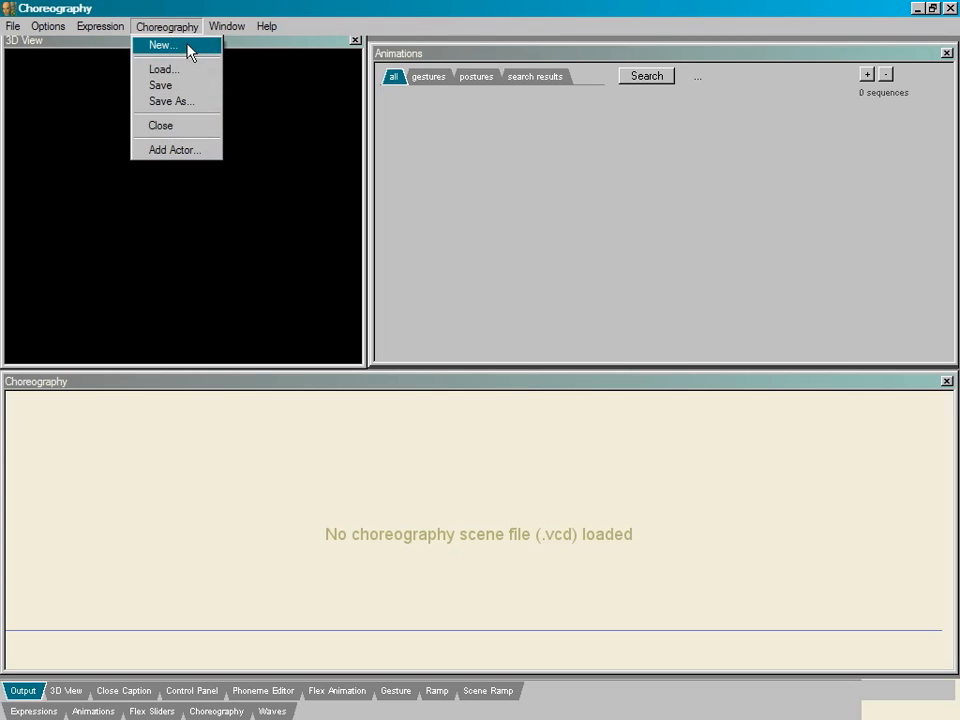
left_click(187, 47)
type("speechsample")
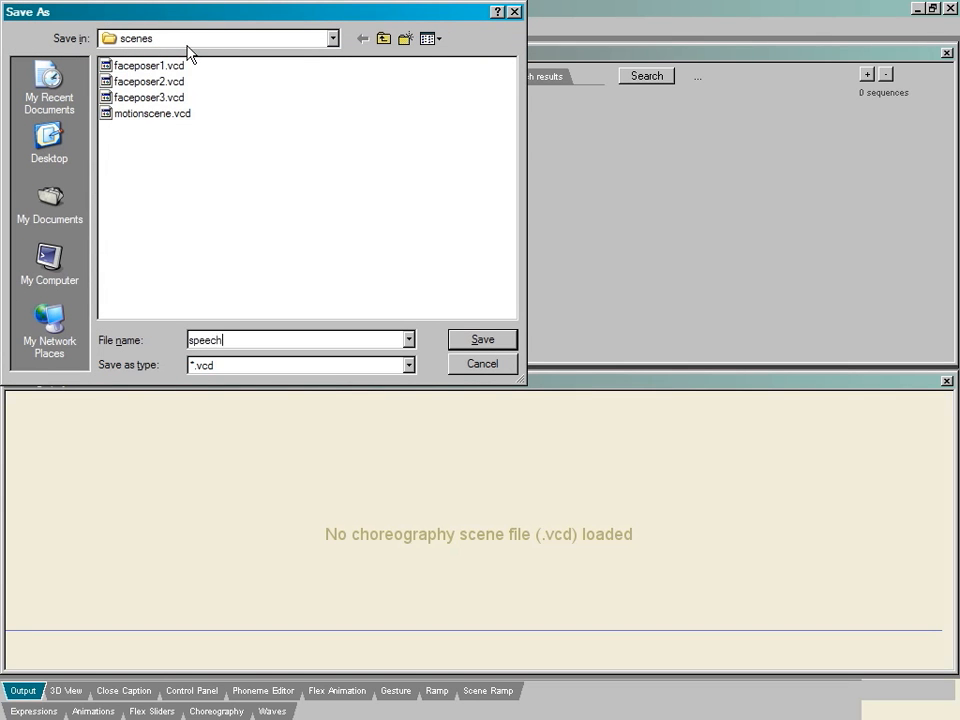
left_click(490, 339)
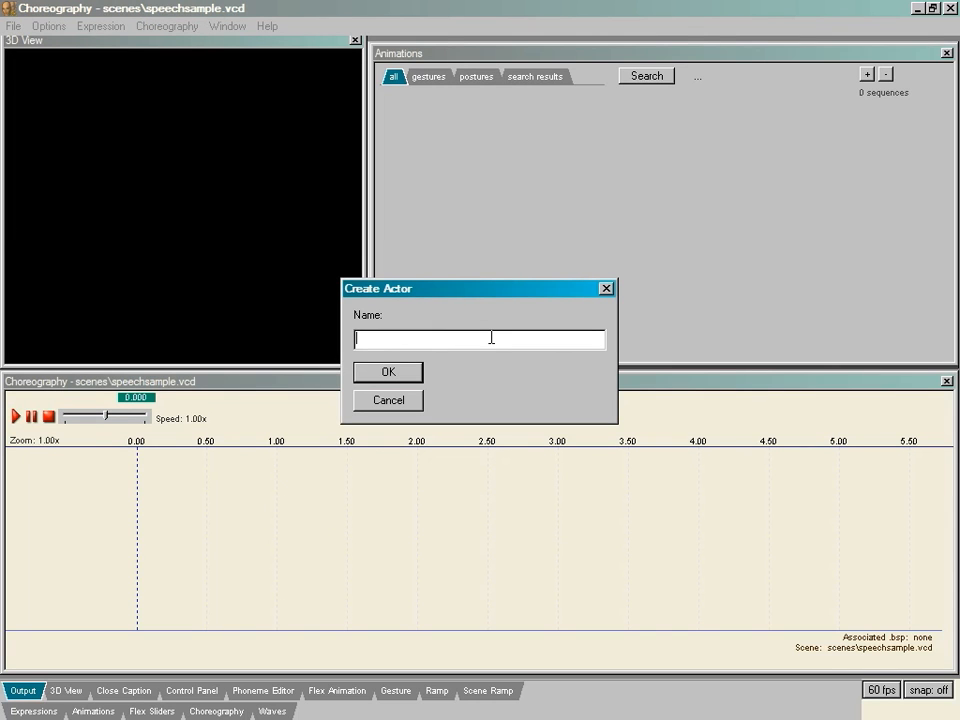
Step: Create an actor named "some dude" and add a channel named "audio" to it
type("some dude")
left_click(388, 376)
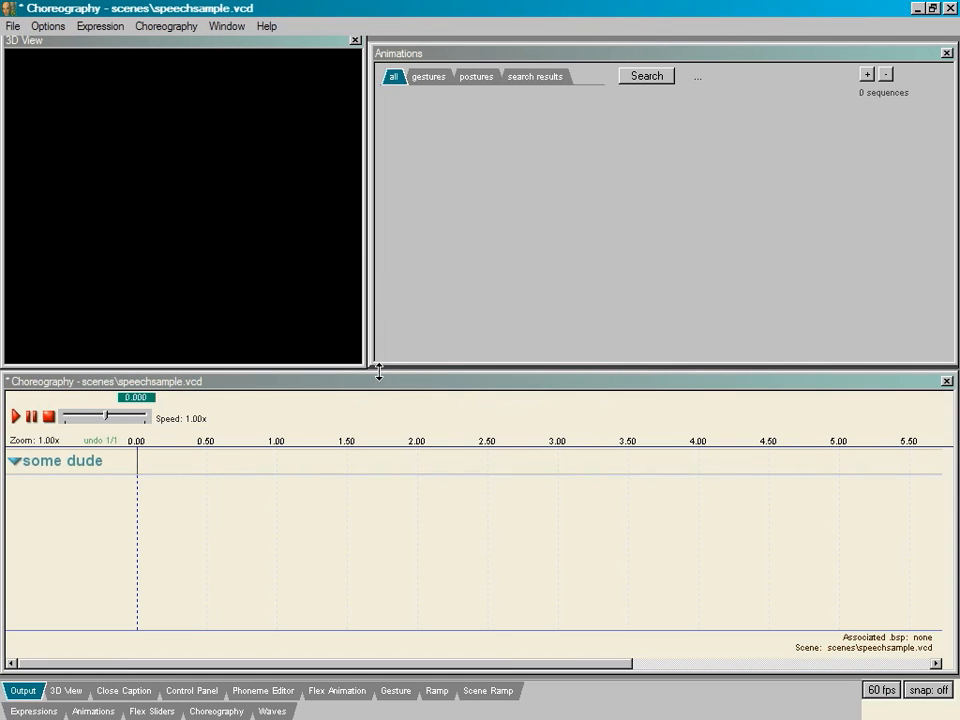
right_click(107, 463)
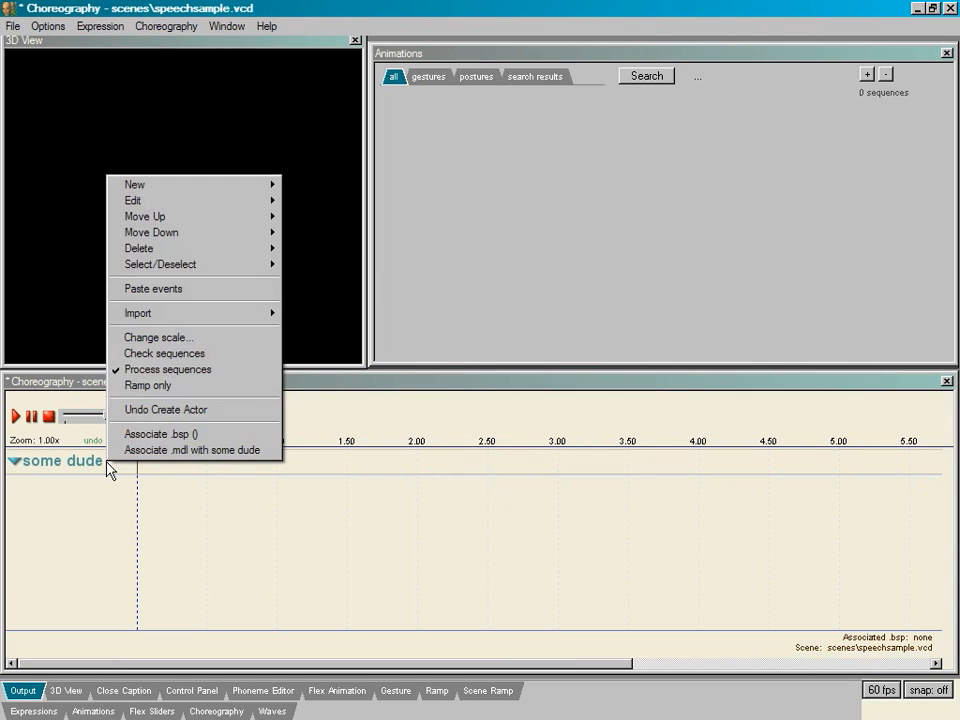
mouse_move(206, 186)
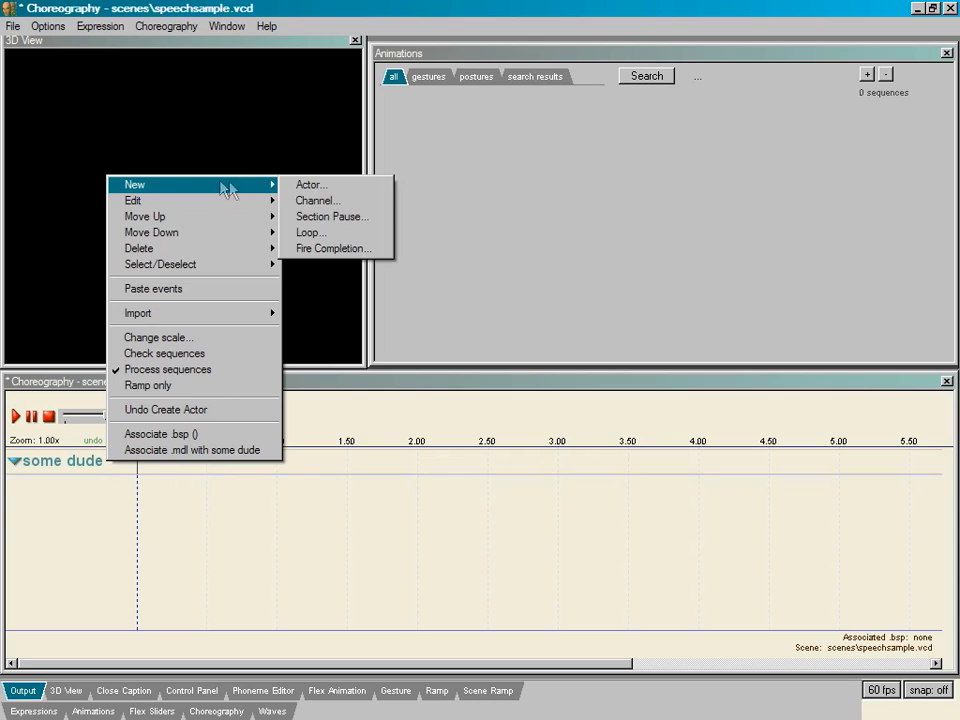
left_click(318, 200)
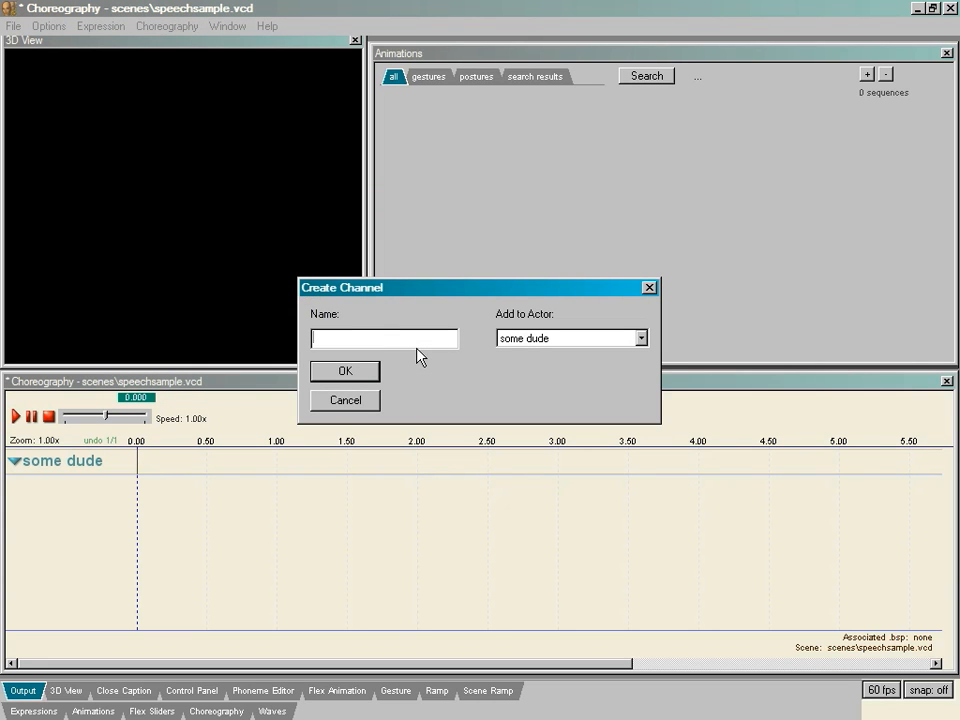
type("audio")
key("Return")
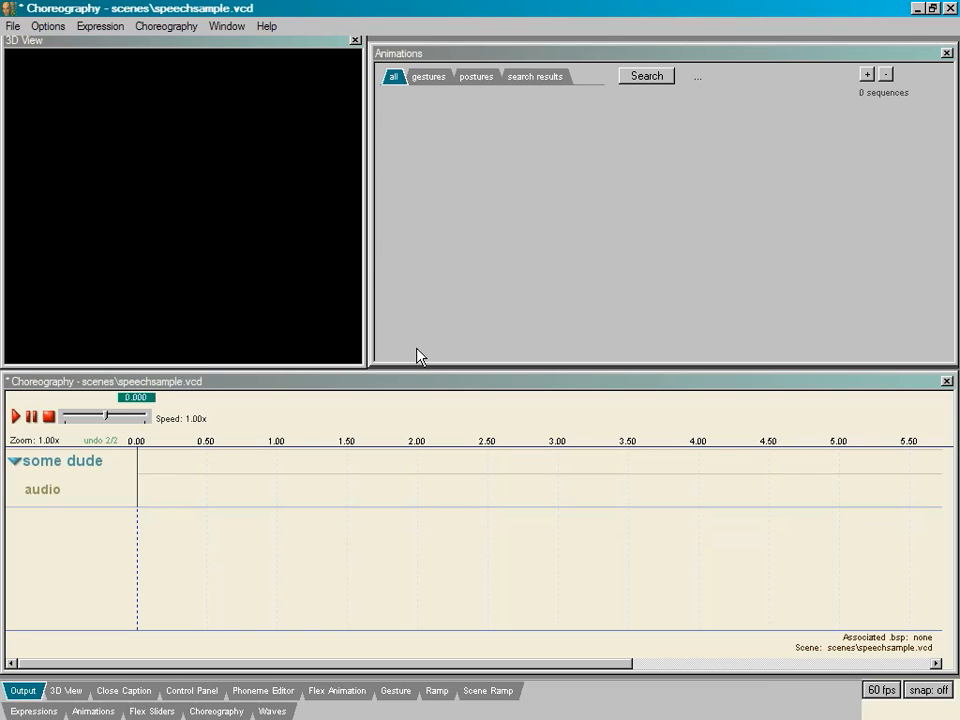
Step: Load the male_07 model from the models\humans\Group01 folder
right_click(786, 703)
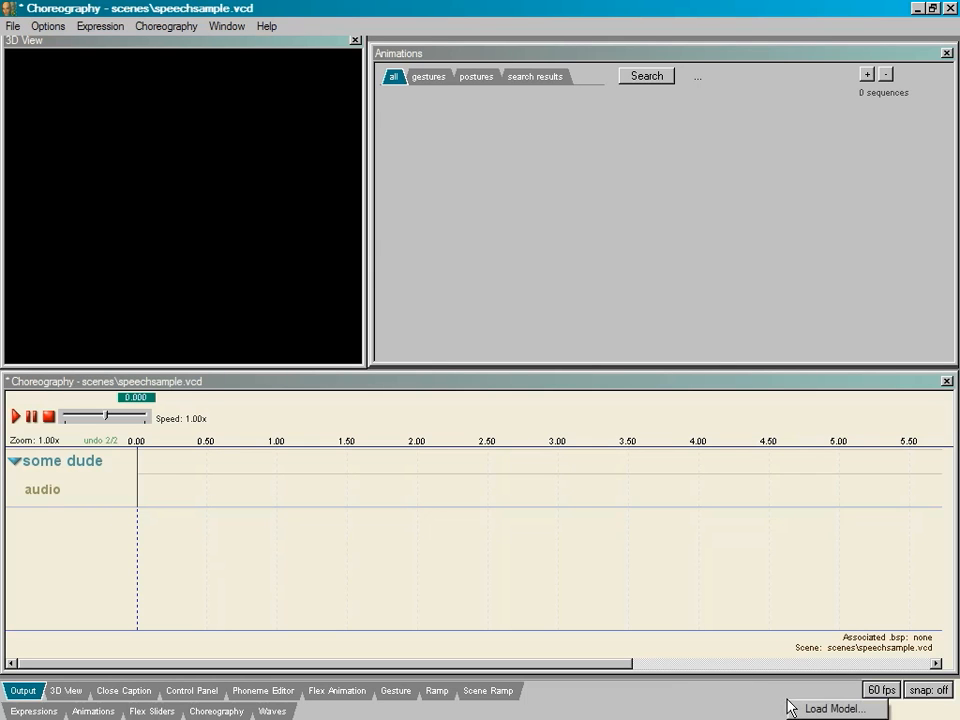
left_click(822, 708)
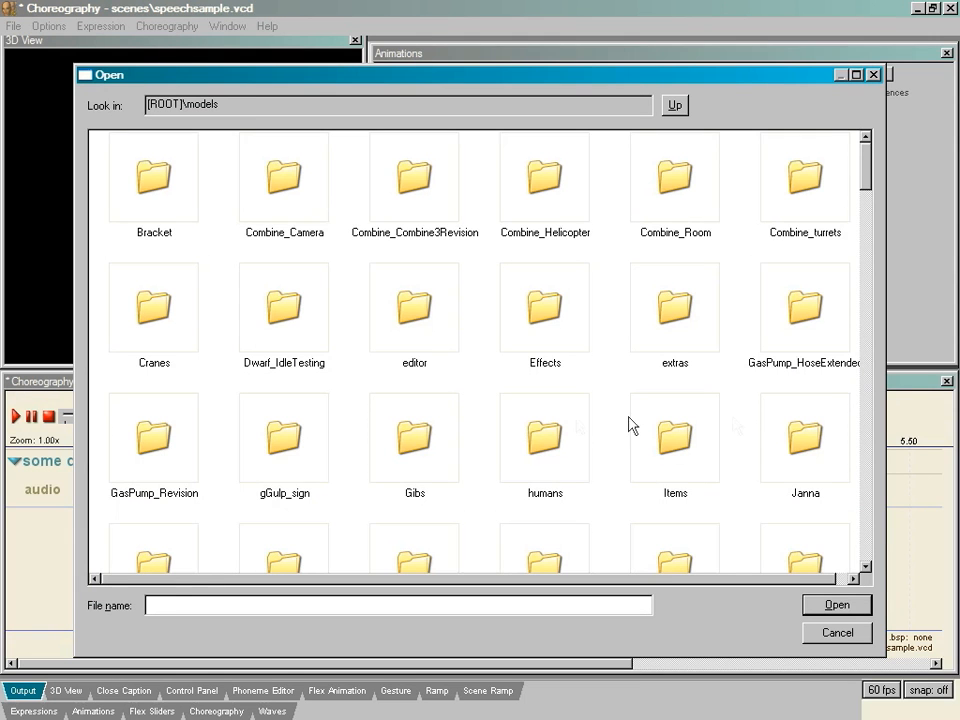
double_click(535, 435)
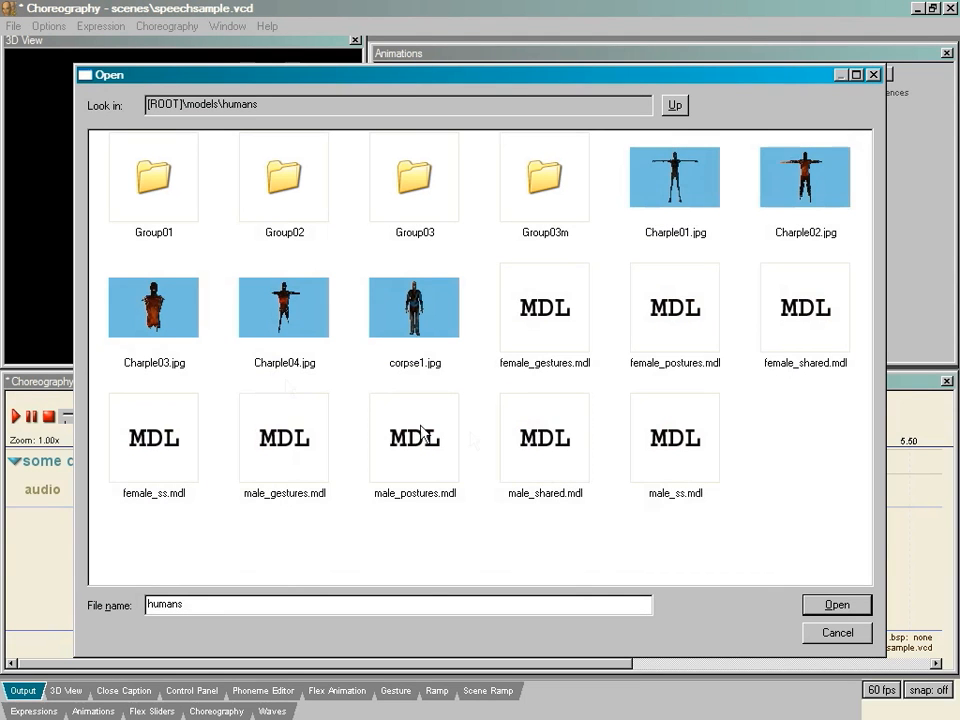
double_click(158, 206)
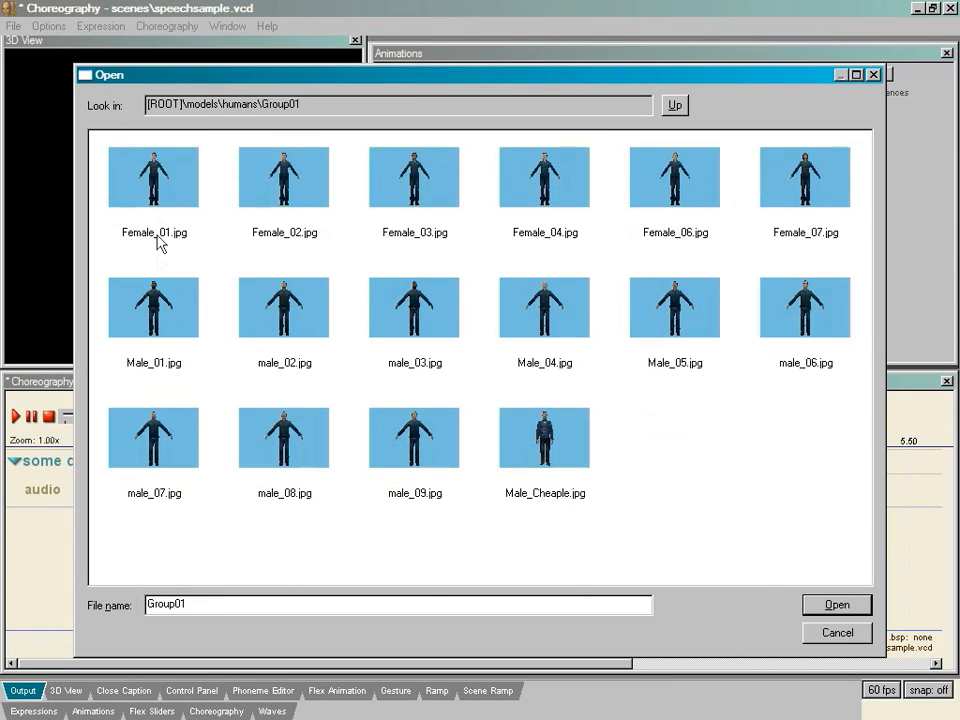
left_click(171, 429)
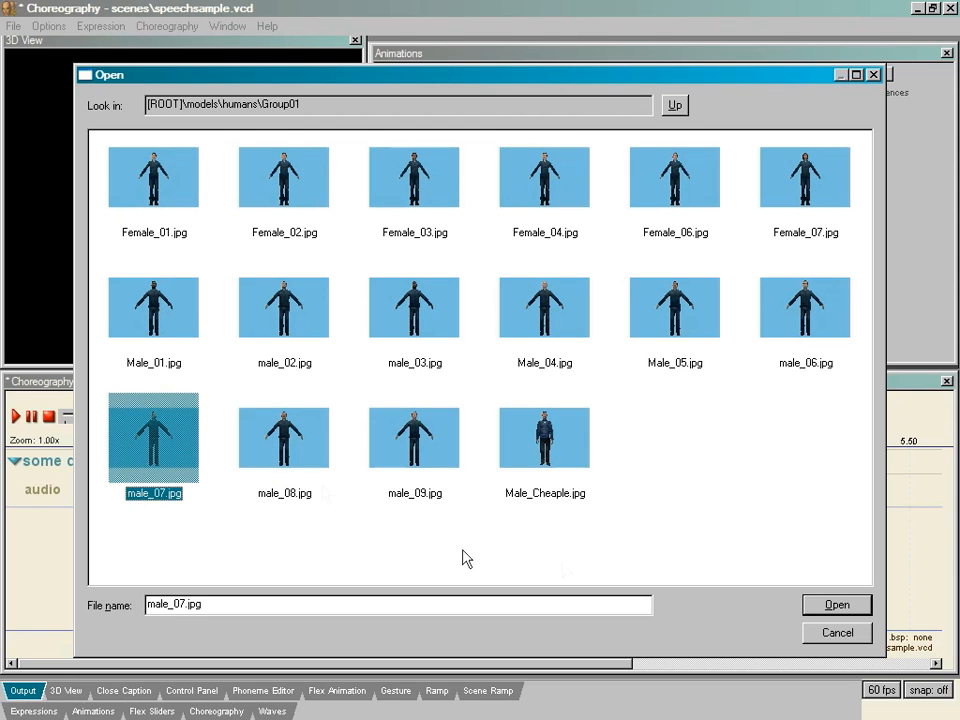
left_click(826, 605)
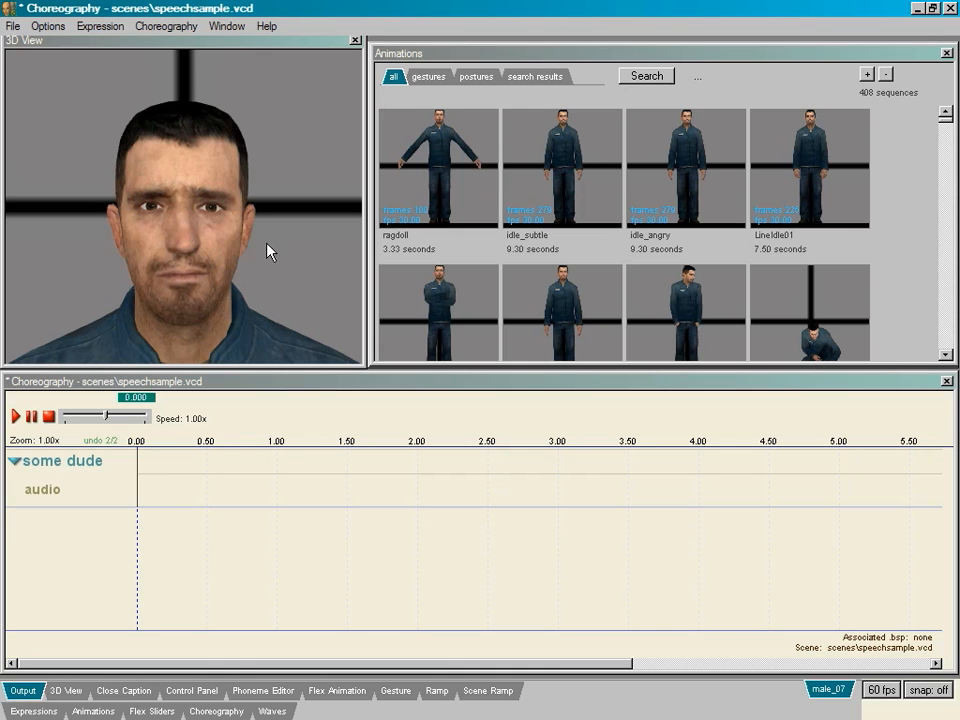
Step: Try zooming and rotating the 3D view, center it on the face, and turn the head to a three-quarter angle
right_click_drag(265, 243, 248, 198)
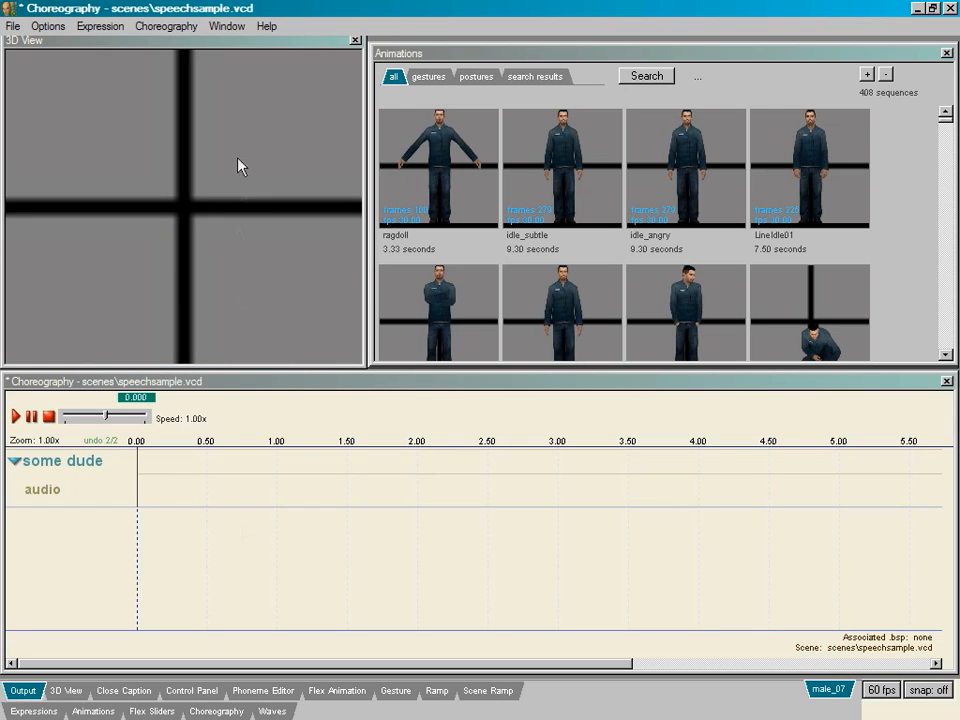
left_click_drag(255, 166, 299, 313)
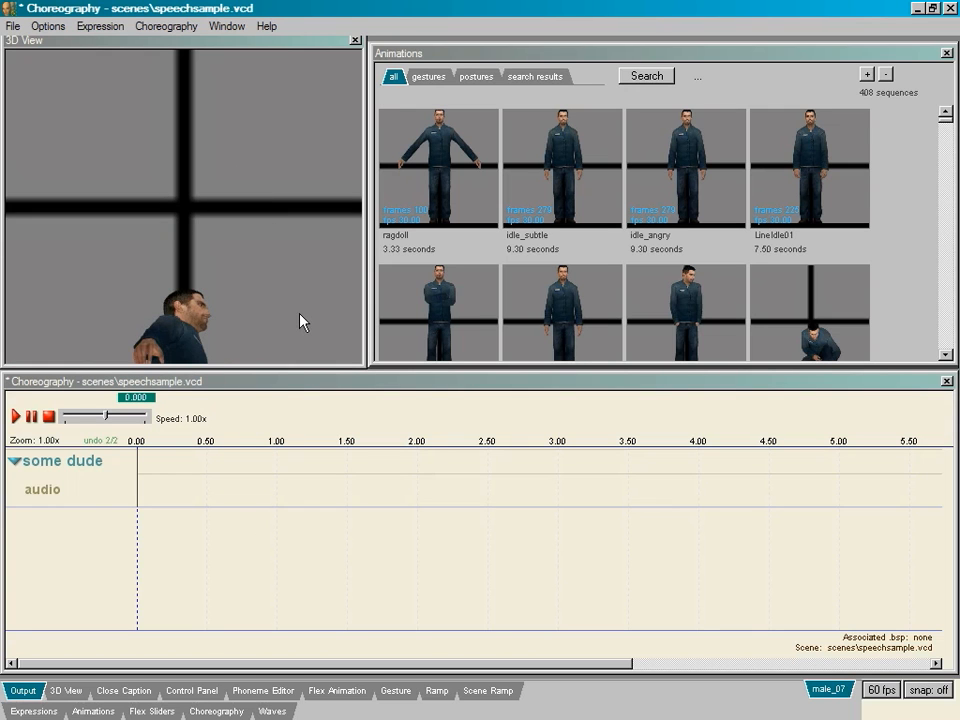
left_click(60, 27)
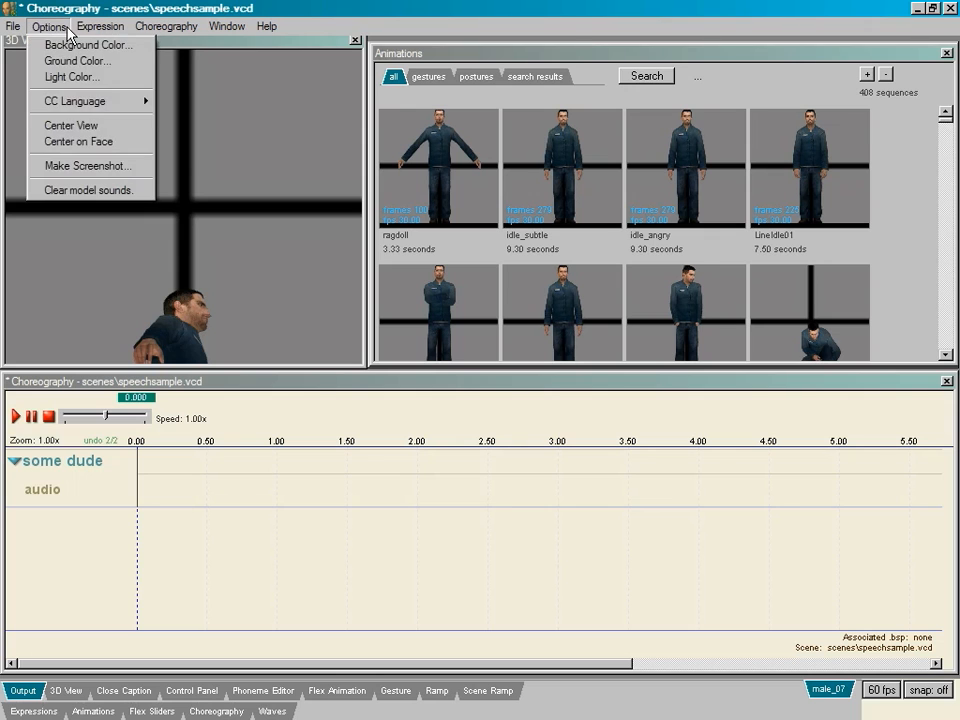
left_click(88, 141)
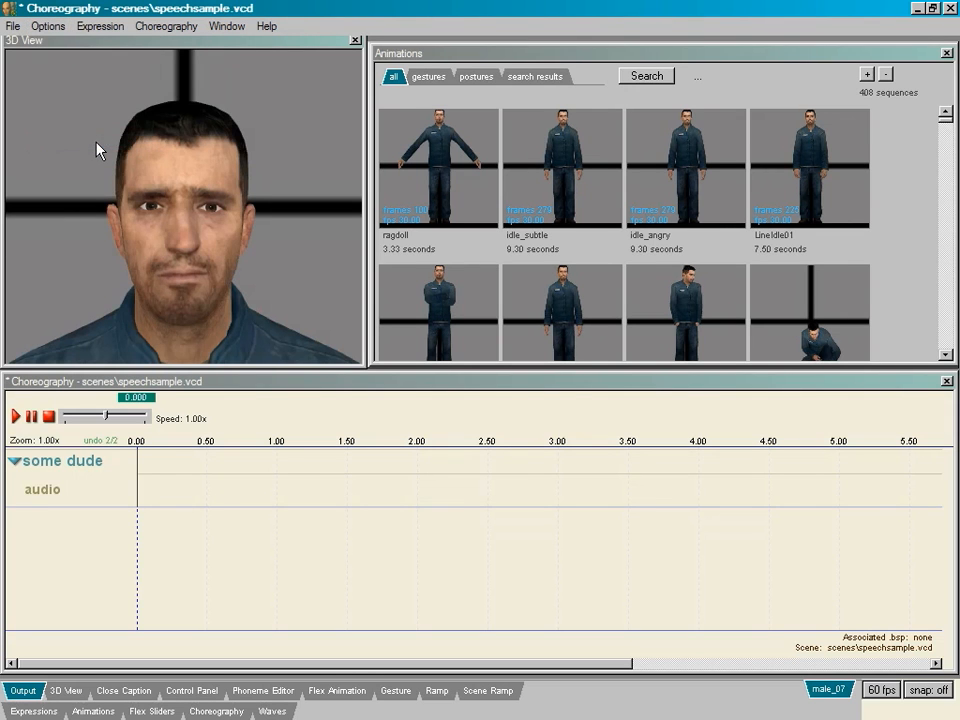
left_click_drag(162, 178, 252, 283)
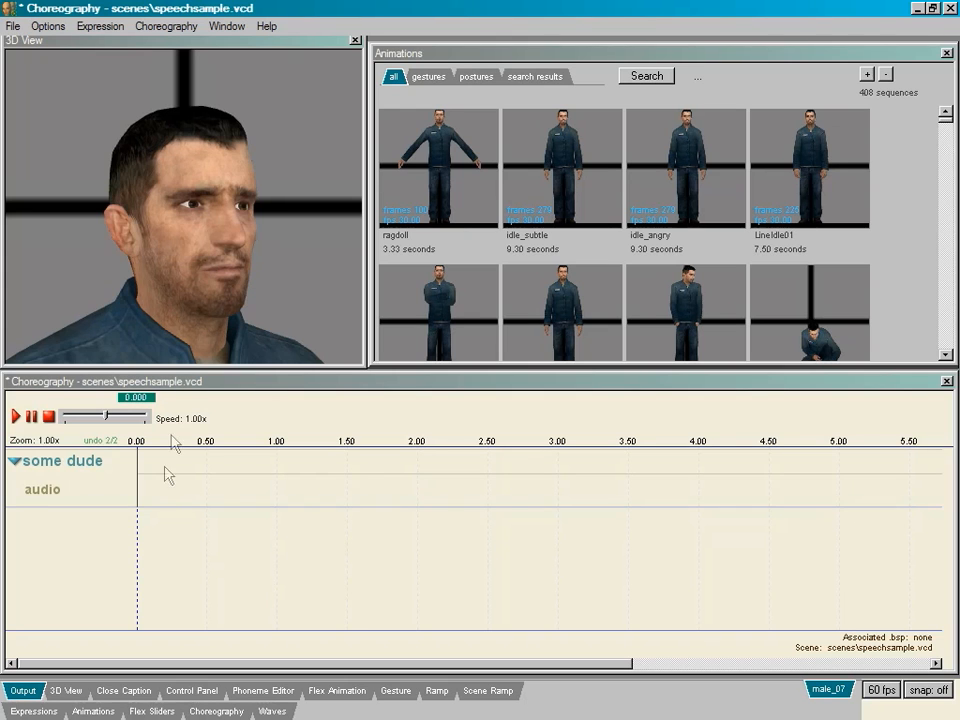
Step: Start a WAV speak event on the audio channel, filter the sounds by "call" and choose F-callthepolice0
right_click(167, 496)
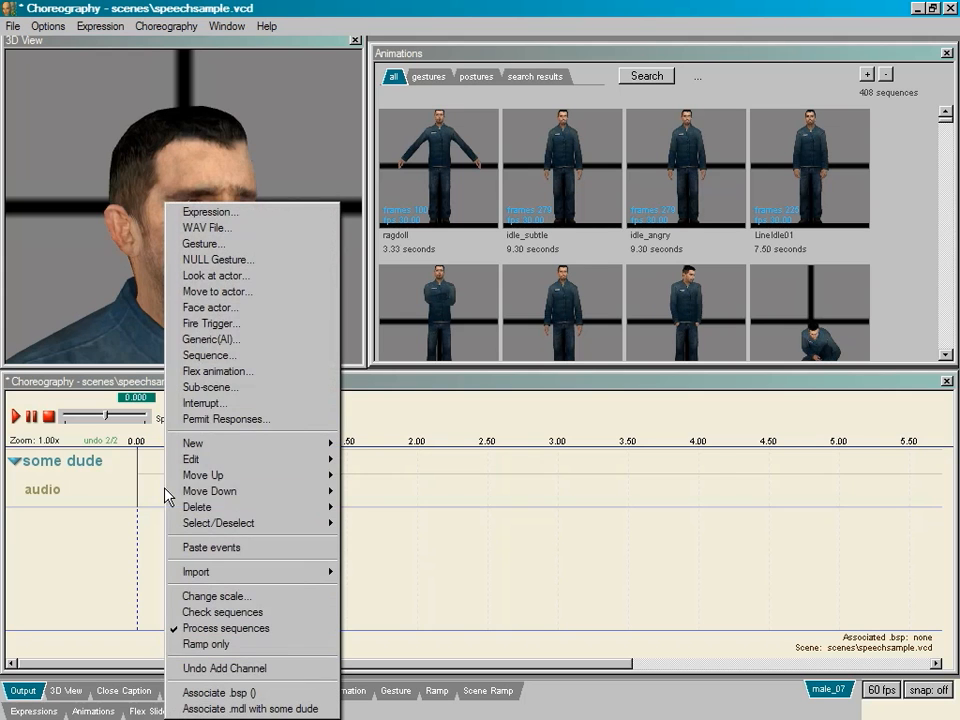
left_click(257, 228)
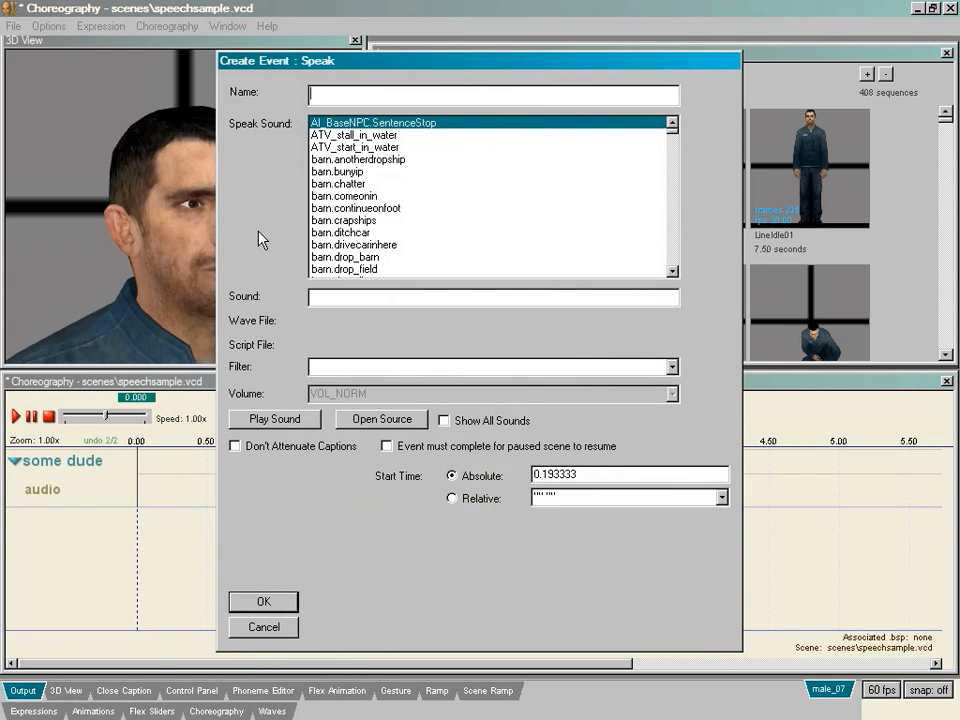
left_click(334, 366)
type("call")
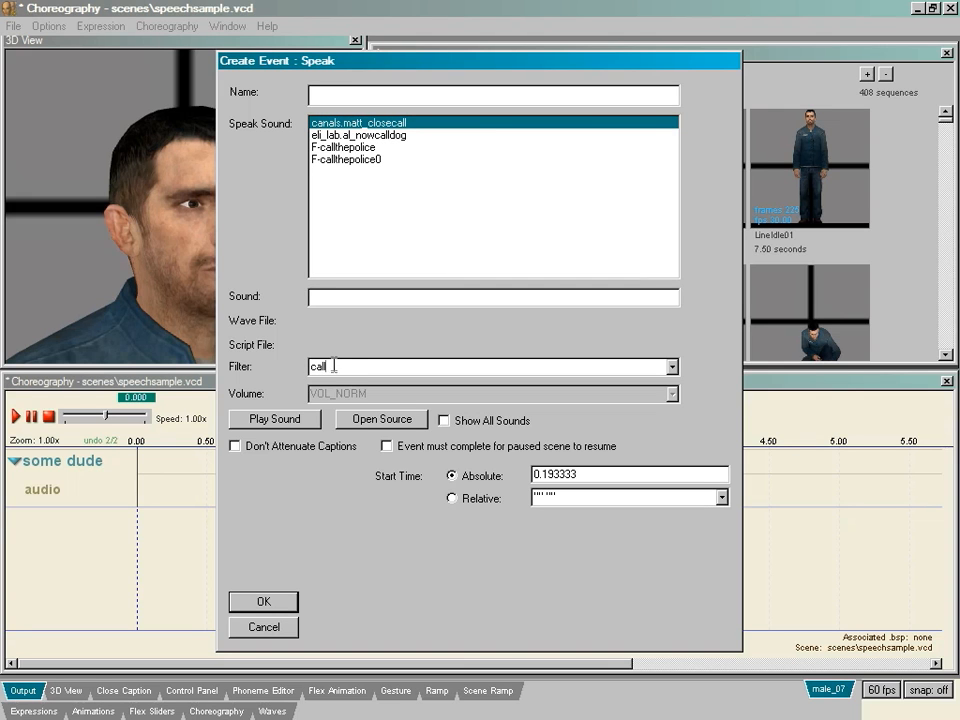
left_click(346, 148)
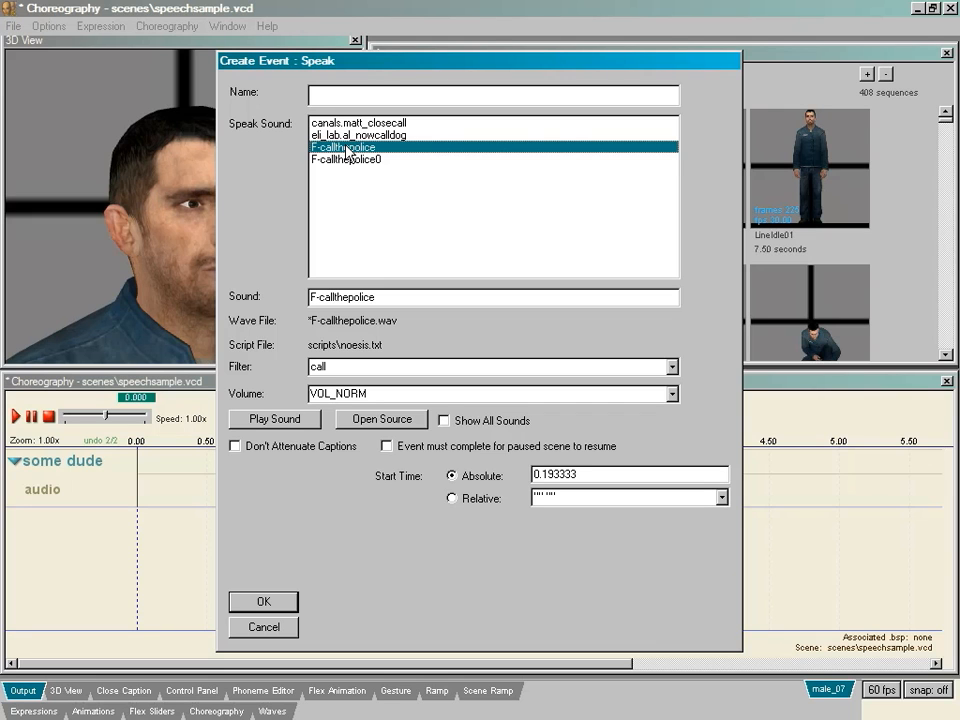
left_click(348, 160)
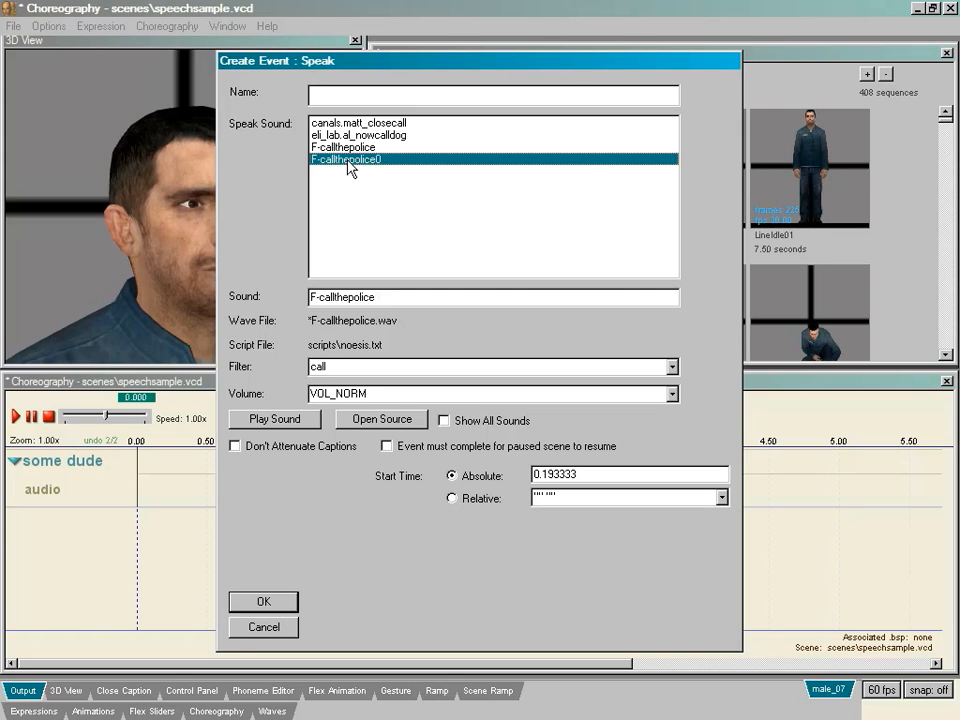
left_click(348, 160)
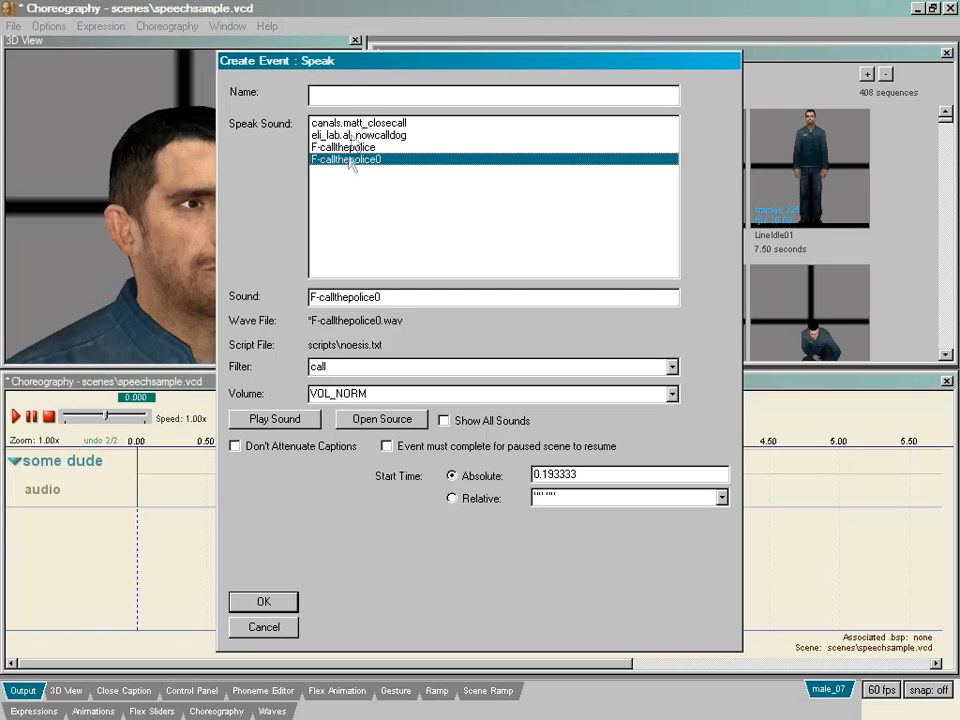
Step: Name the speak event "somebody call the police" and create it
left_click(350, 93)
type("som")
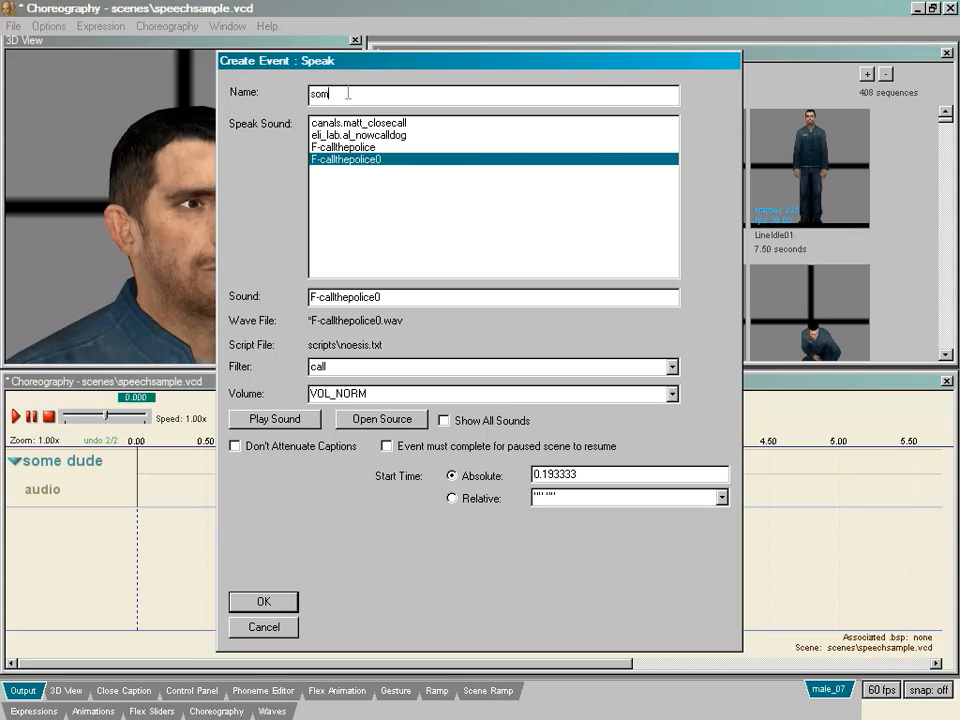
type("ebody call the police")
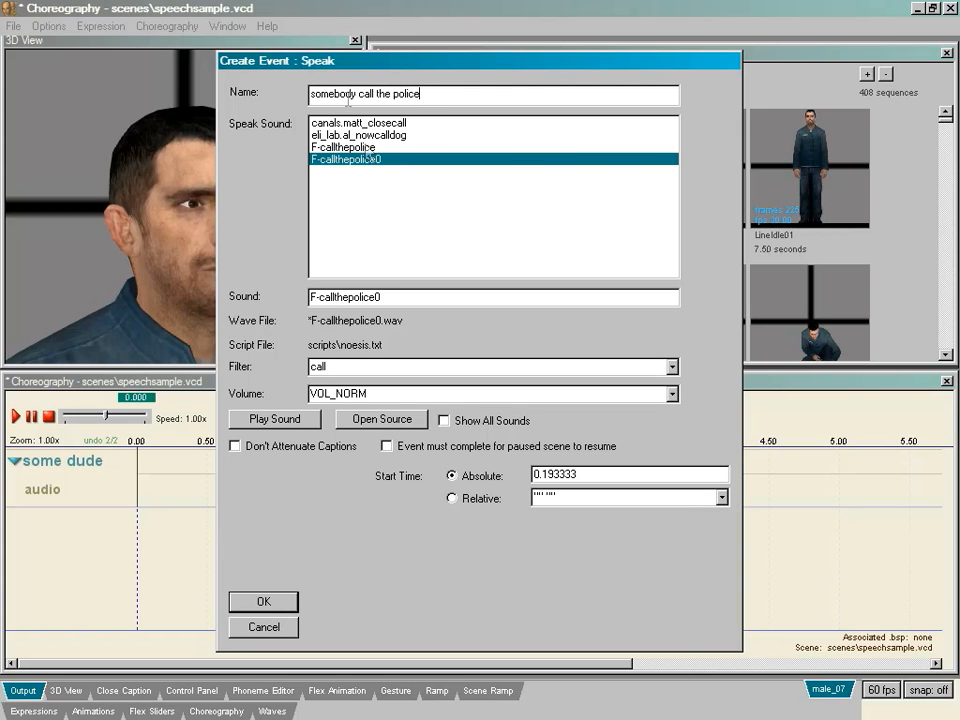
left_click(272, 607)
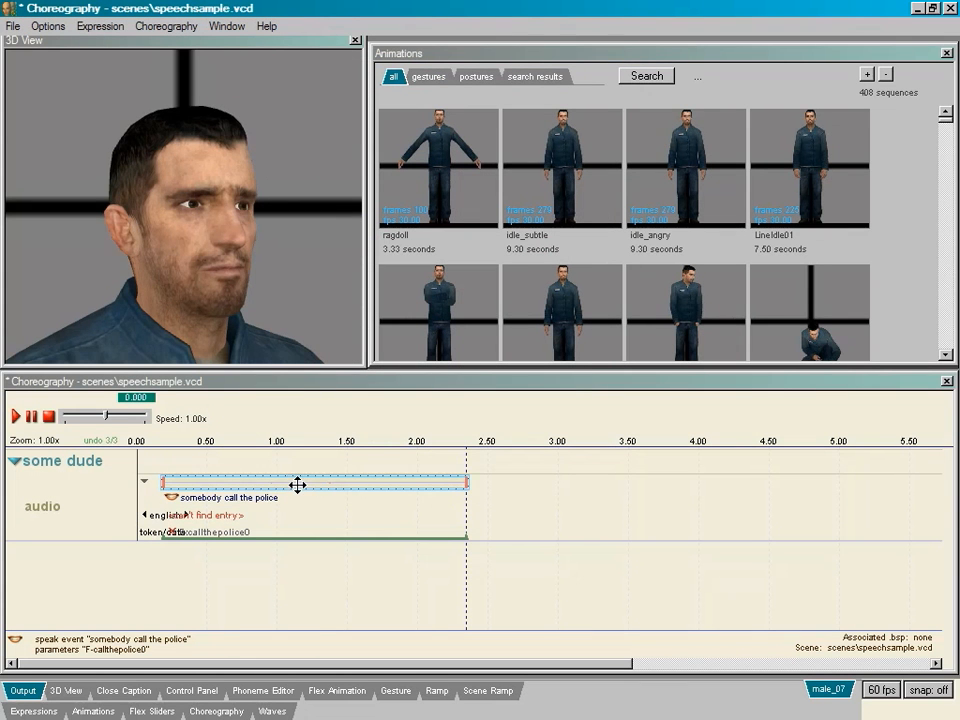
Step: Open the speak event's sound in the Phoneme Editor, fit the whole waveform in view and play it
left_click(286, 690)
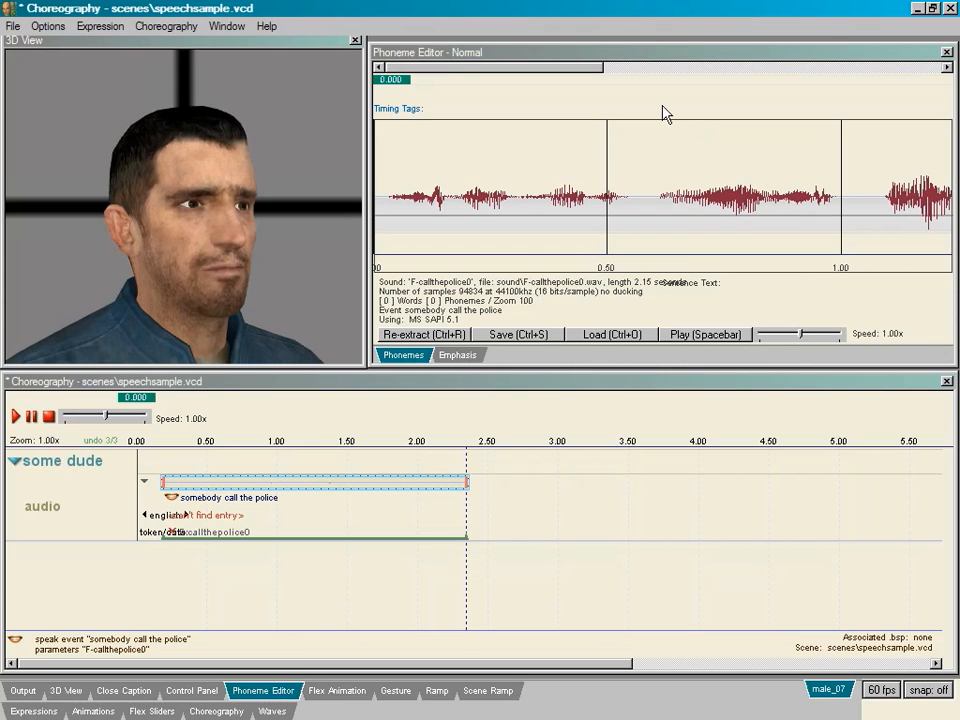
scroll(662, 118, "down", 5)
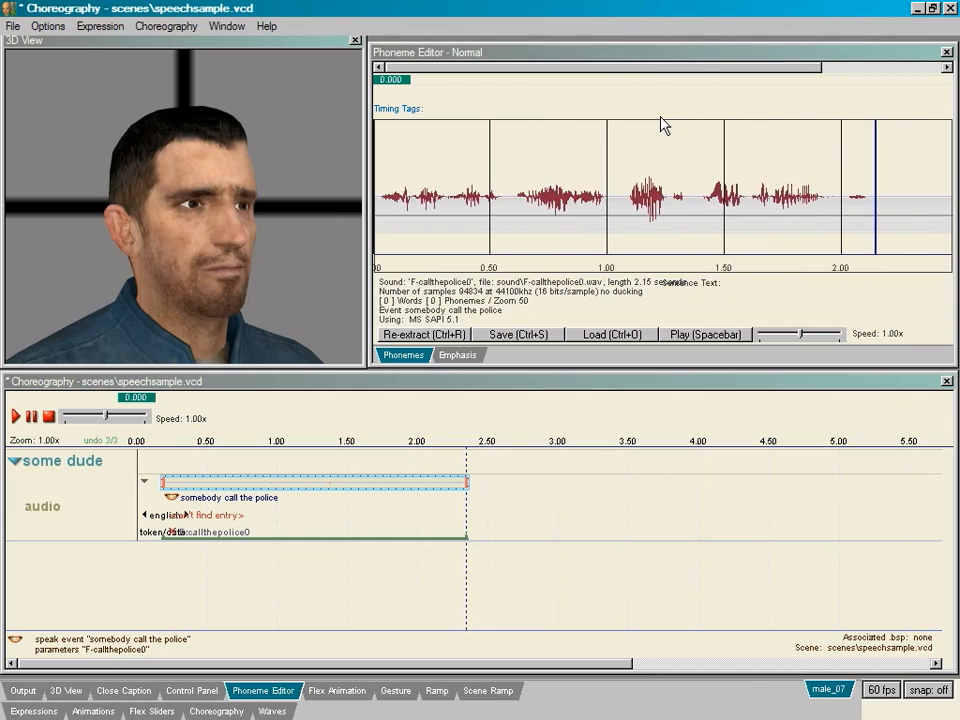
scroll(660, 125, "down", 1)
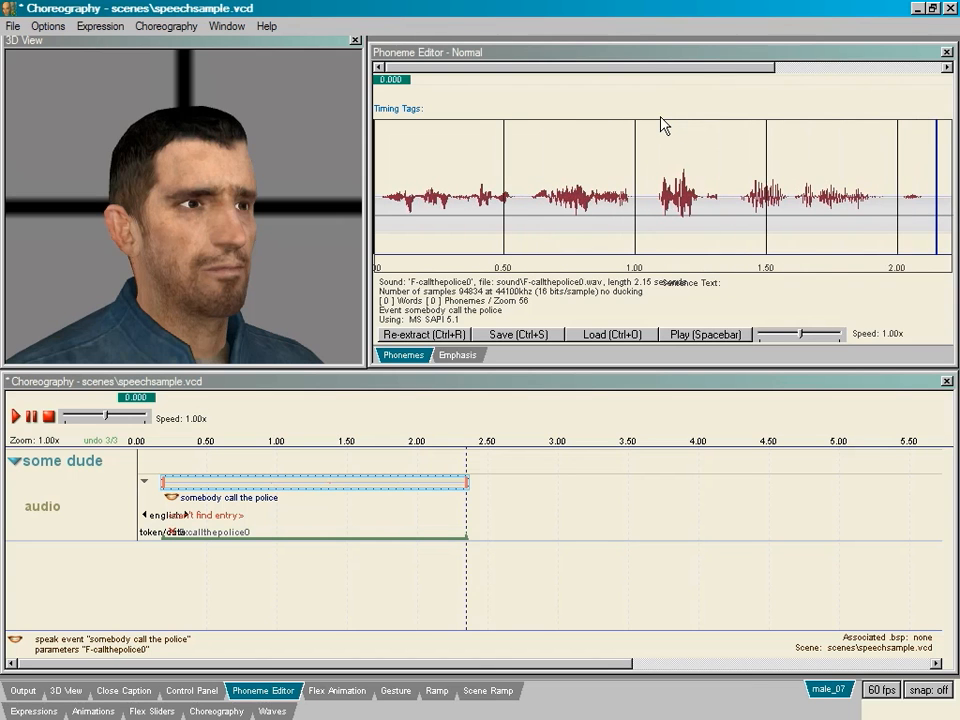
left_click(699, 336)
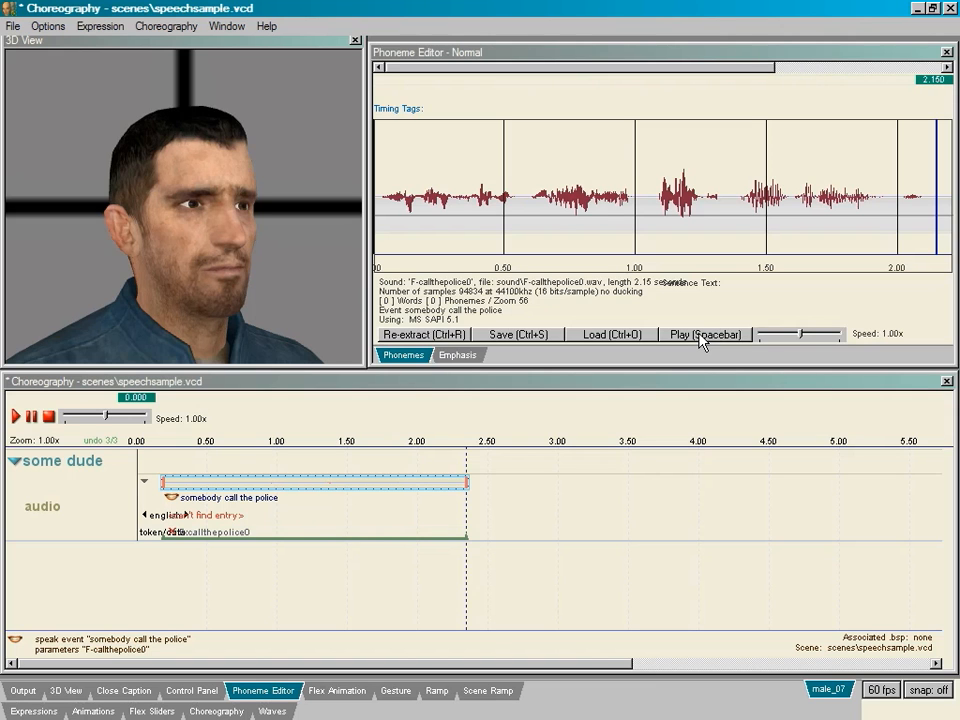
Step: Set the sound's sentence text to "somebody call the police a fights broken out"
right_click(535, 137)
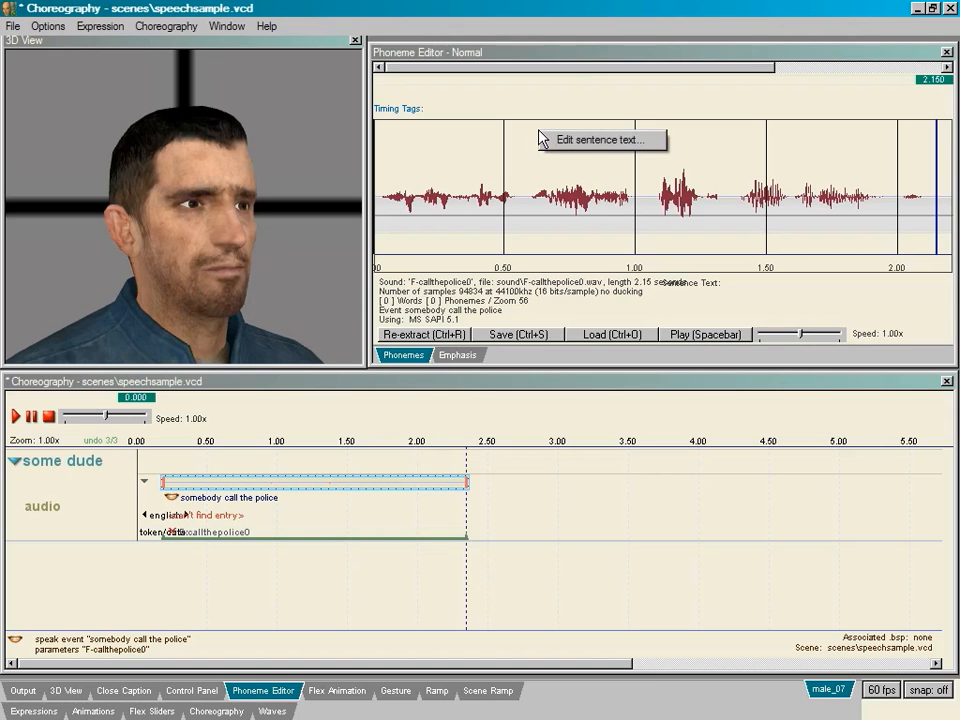
right_click(528, 183)
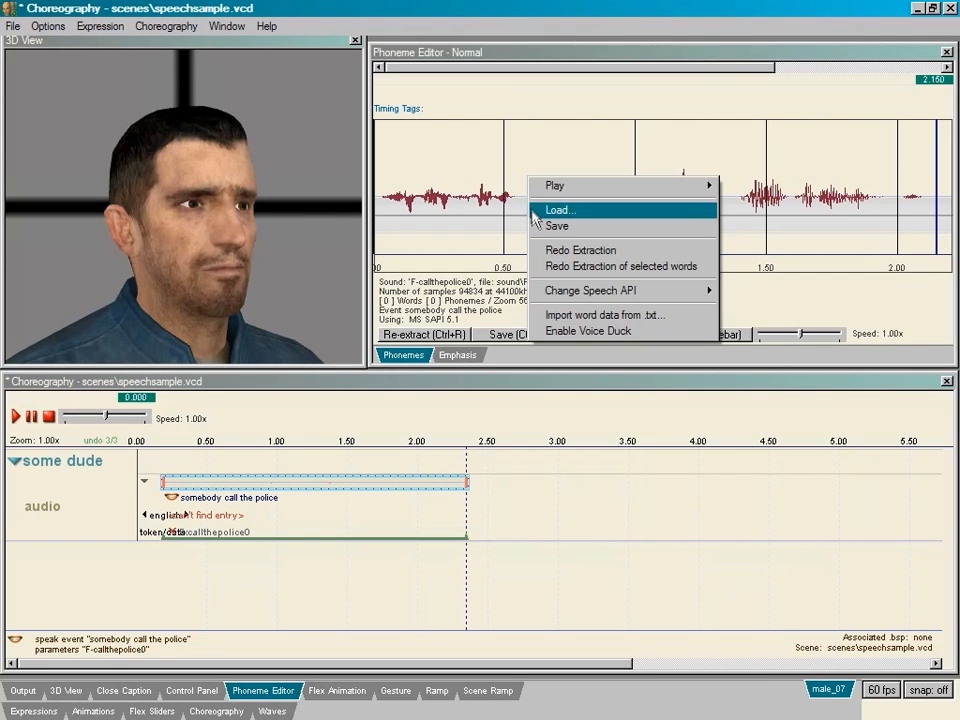
right_click(529, 136)
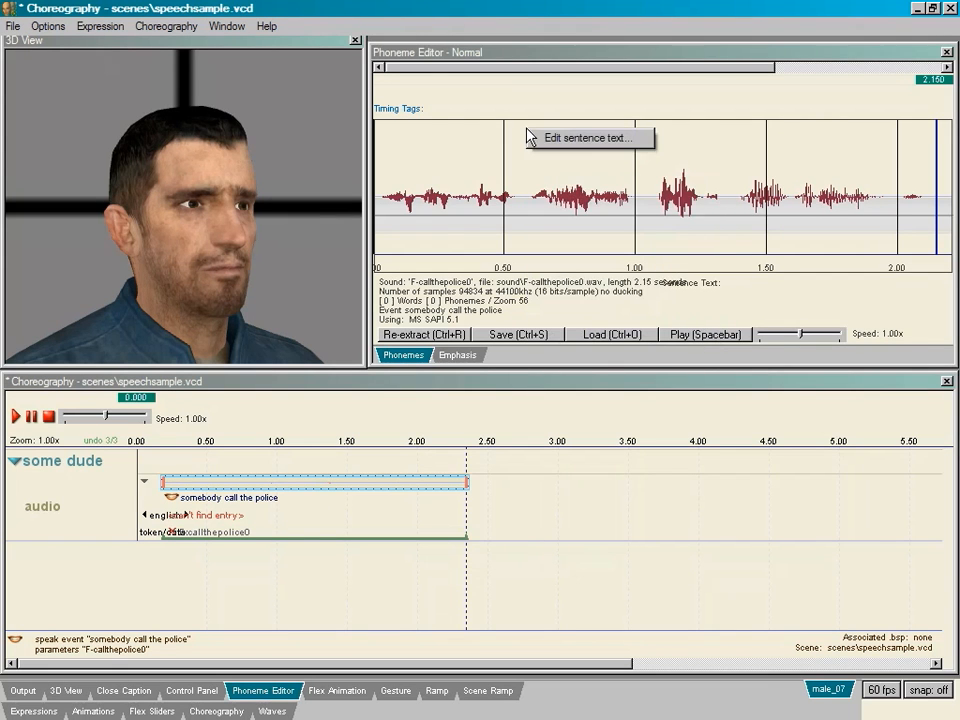
left_click(586, 140)
type("somebody call the police a fights broke")
type("n out")
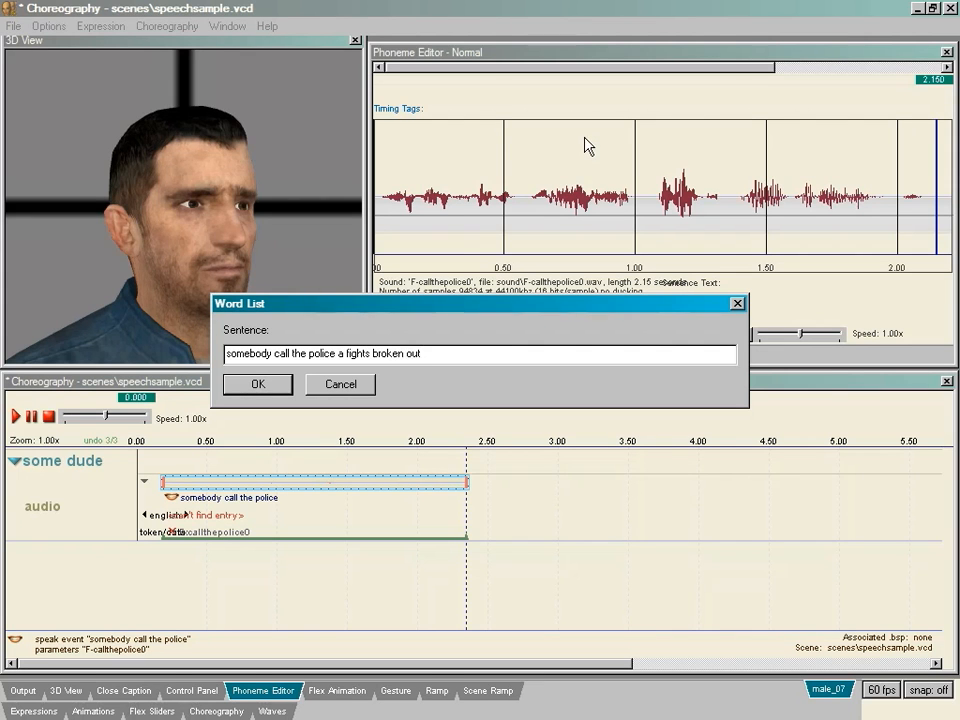
left_click(262, 389)
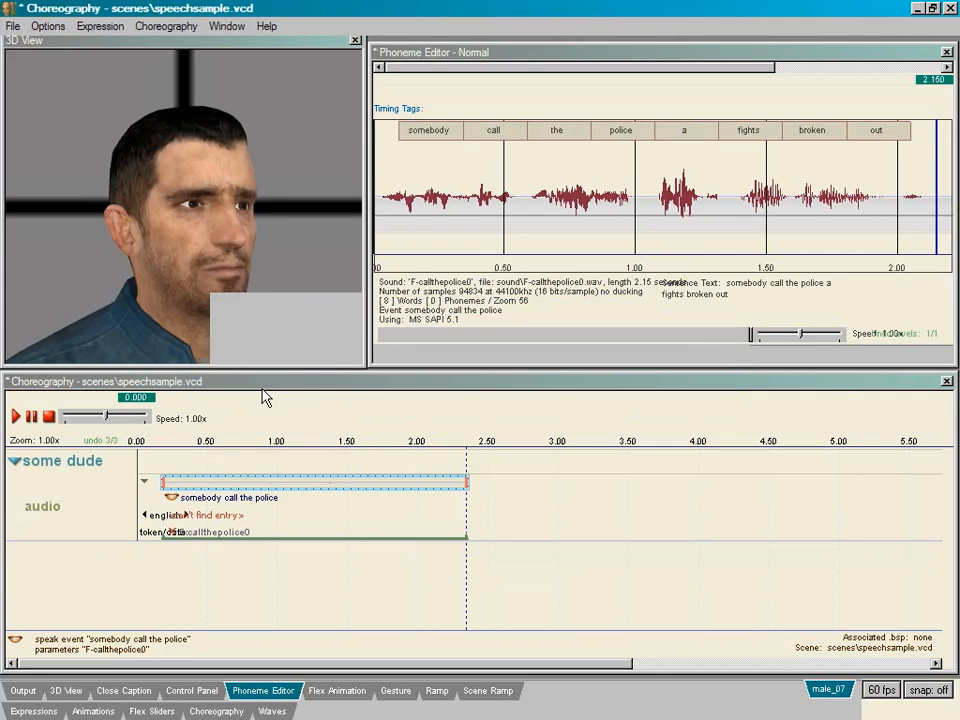